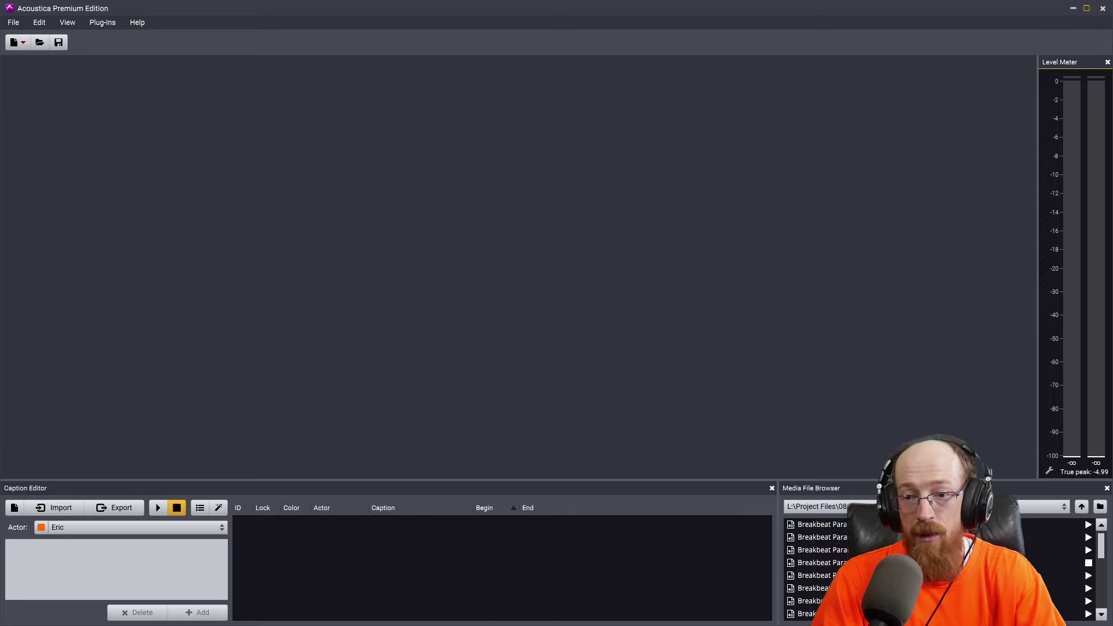
Load the PSP Mastercheck compression recording and zoom the waveform to the first 32 seconds
drag(679, 291, 677, 294)
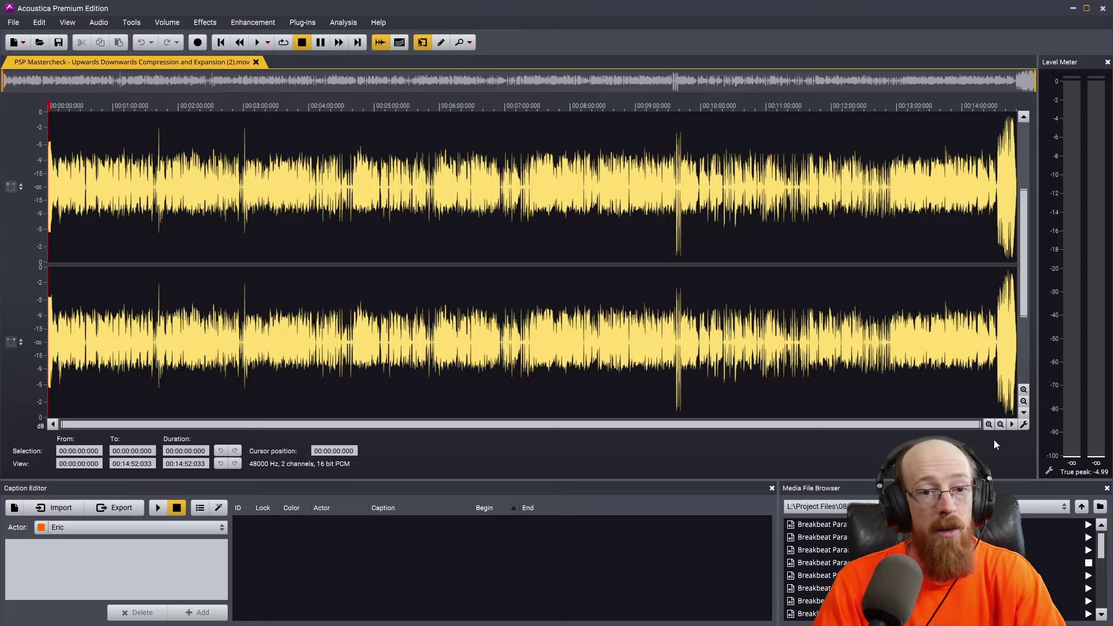
drag(979, 424, 94, 405)
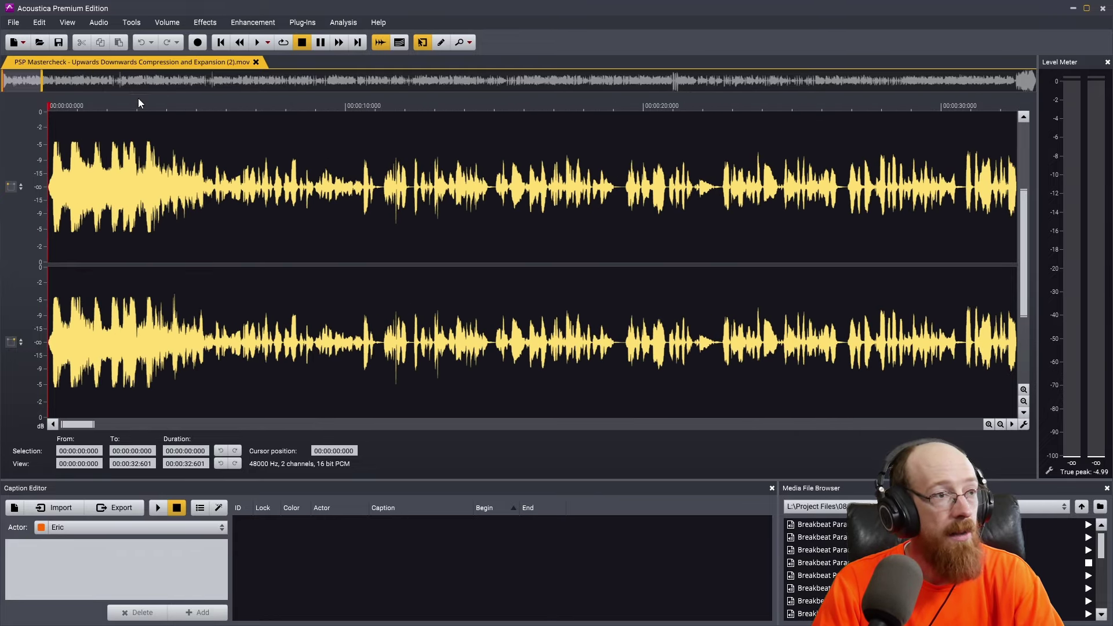
Listen from about 4 s and select the first spoken phrase, trimming its end to 6.548 s
click(166, 107)
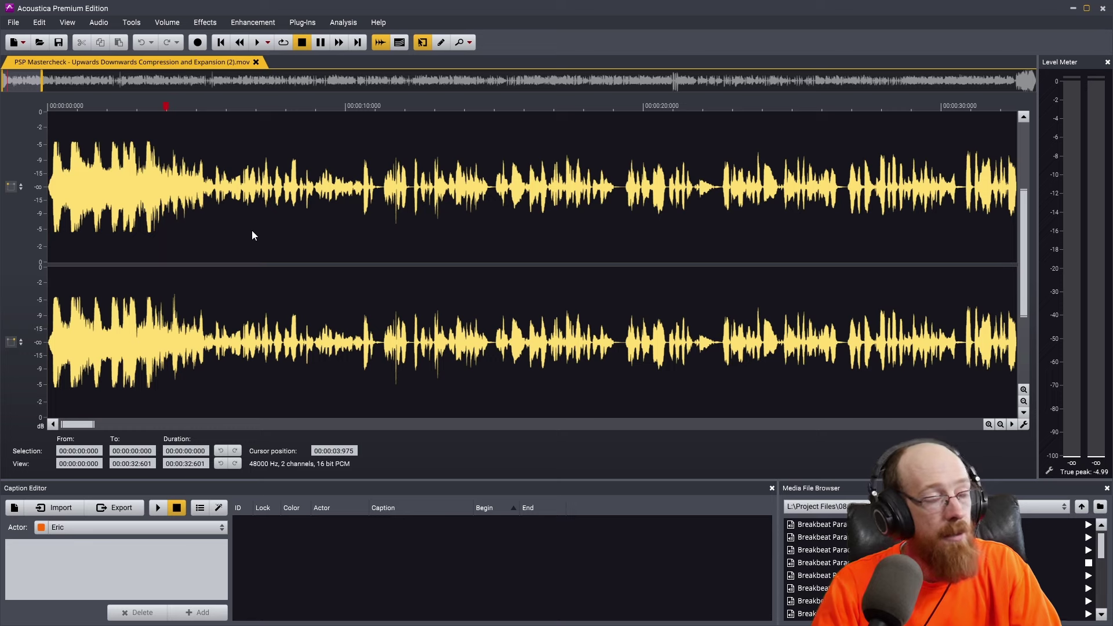
key(space)
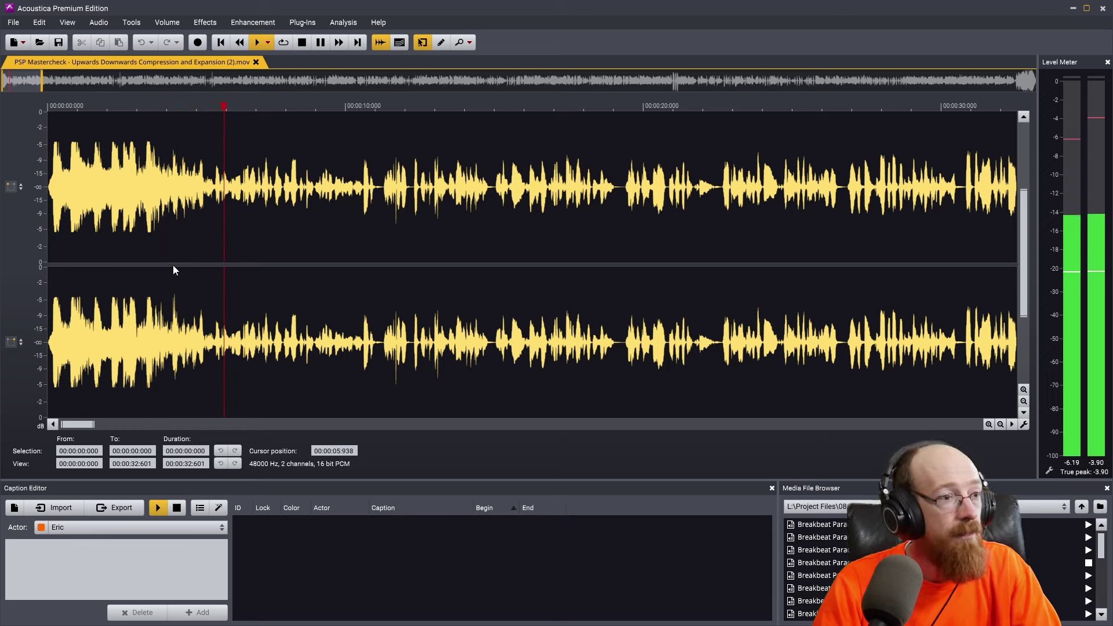
drag(165, 264, 258, 262)
click(243, 105)
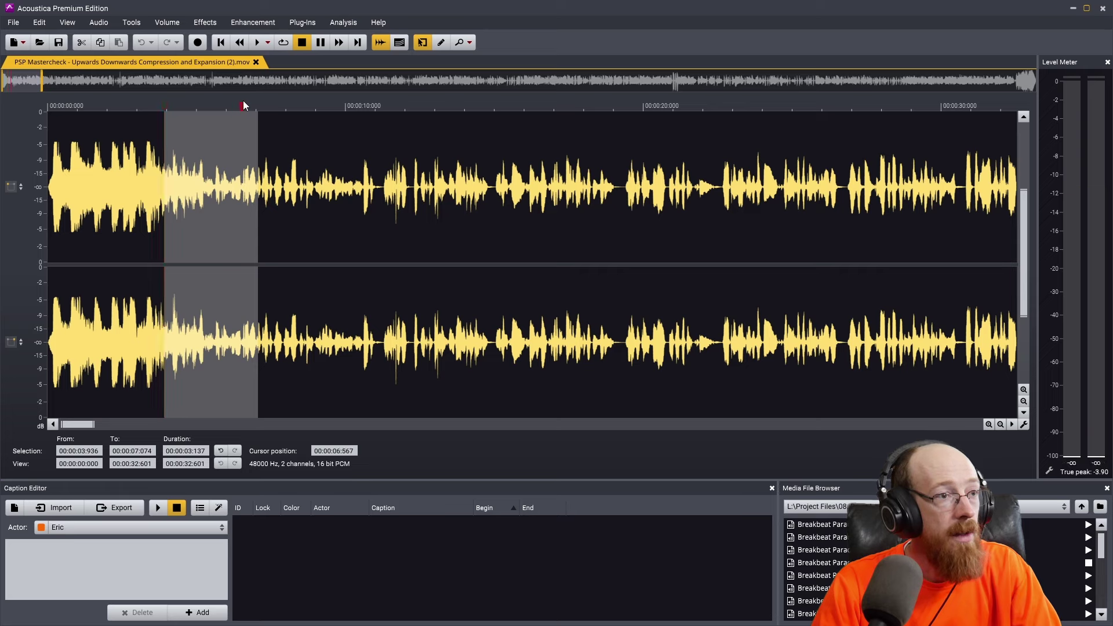
key(space)
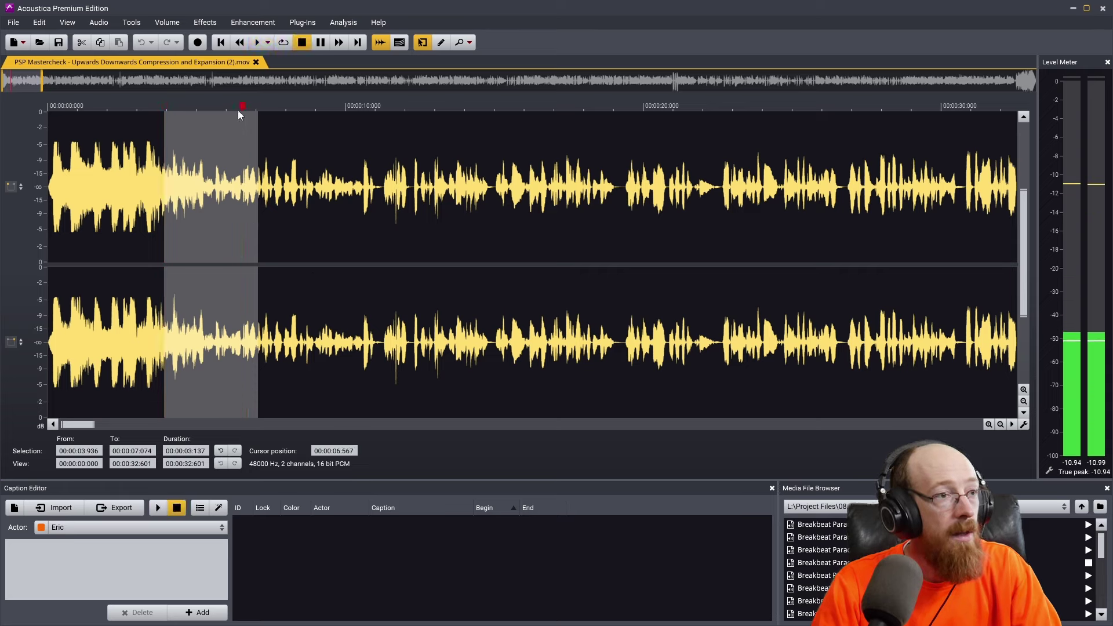
key(space)
drag(259, 263, 240, 163)
click(228, 102)
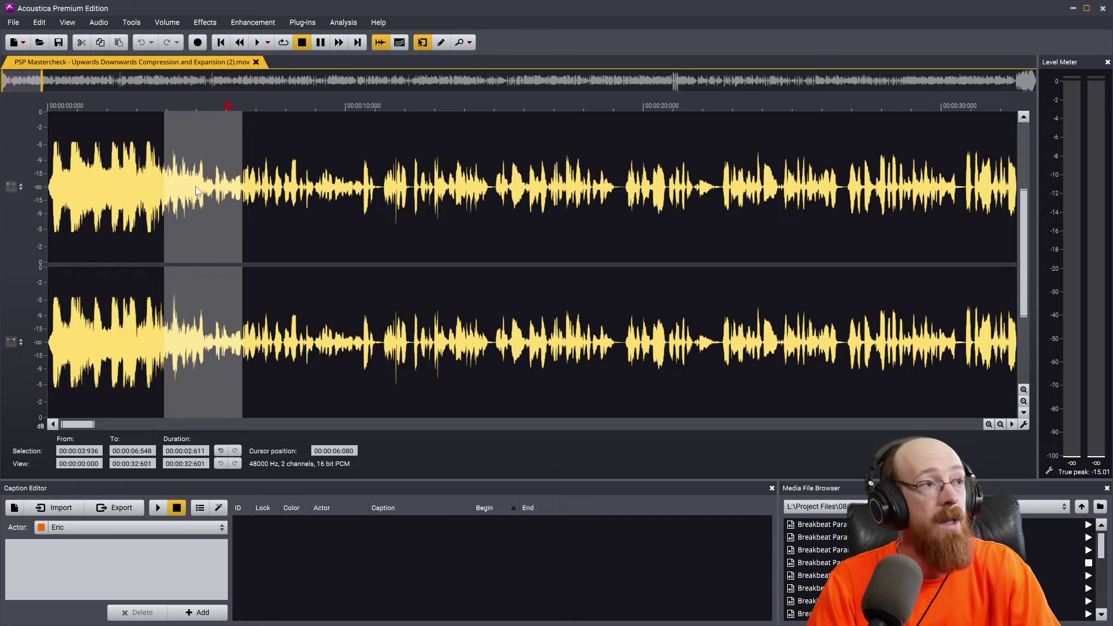
click(67, 22)
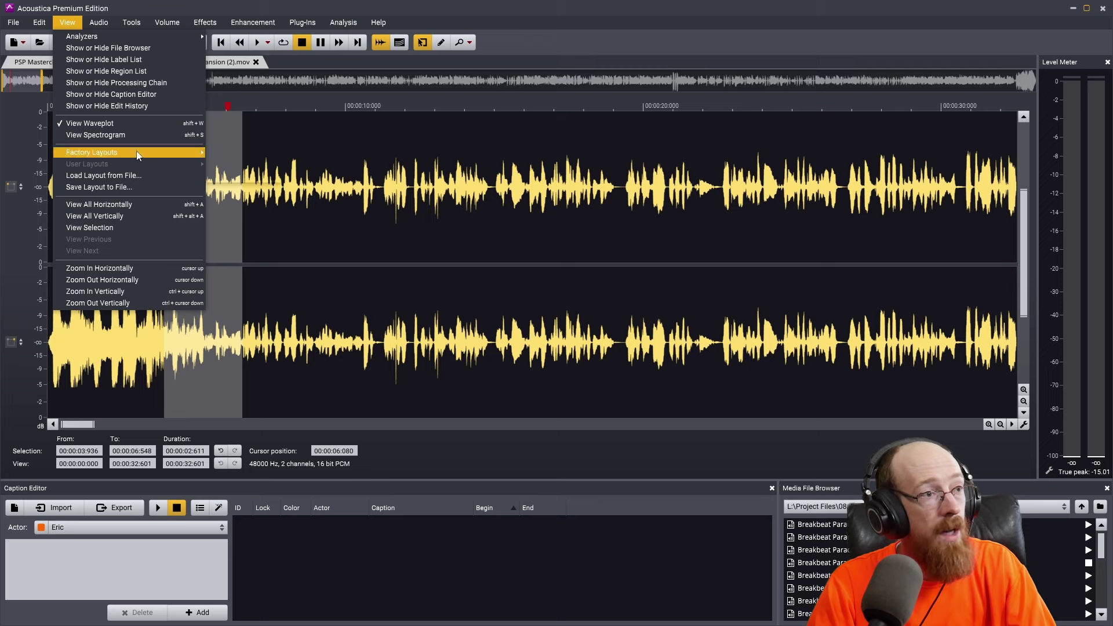
mouse_move(145, 156)
click(242, 152)
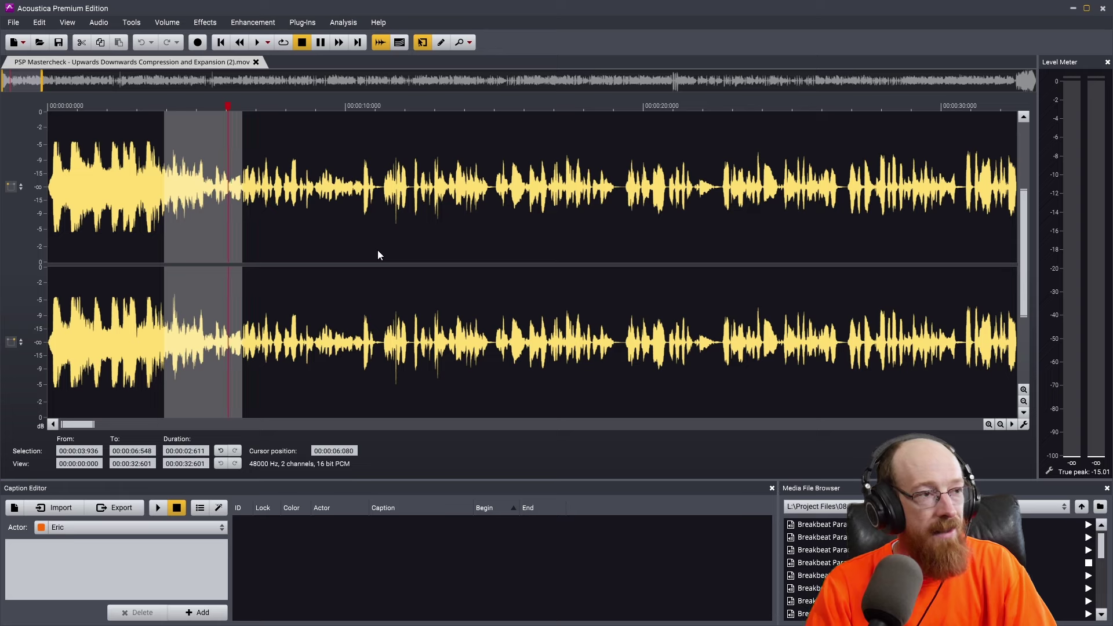
click(168, 106)
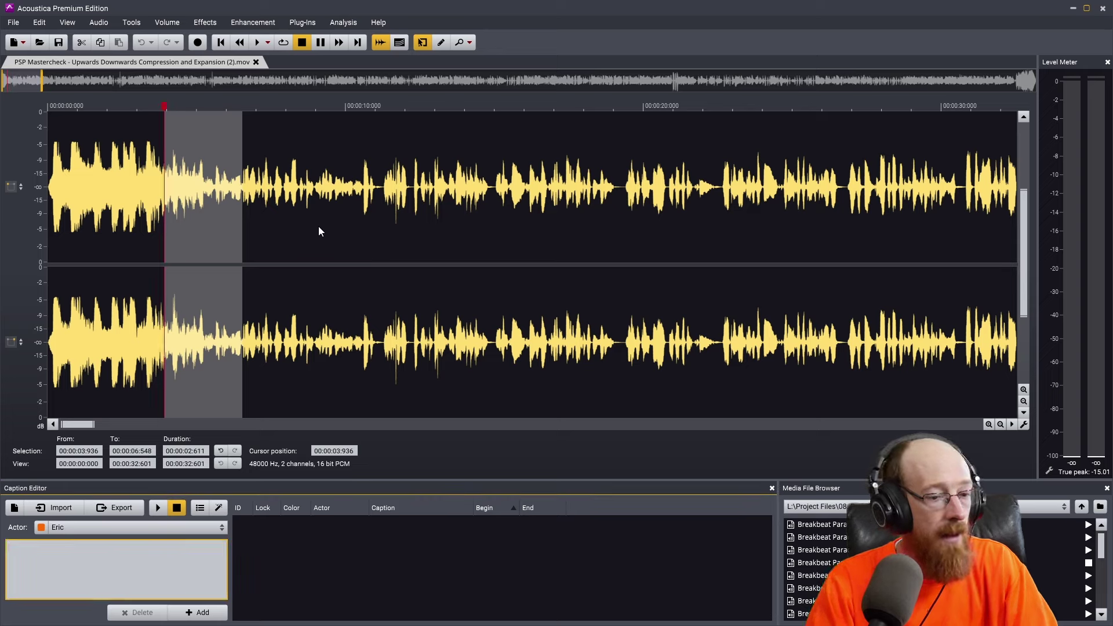
text(Ty)
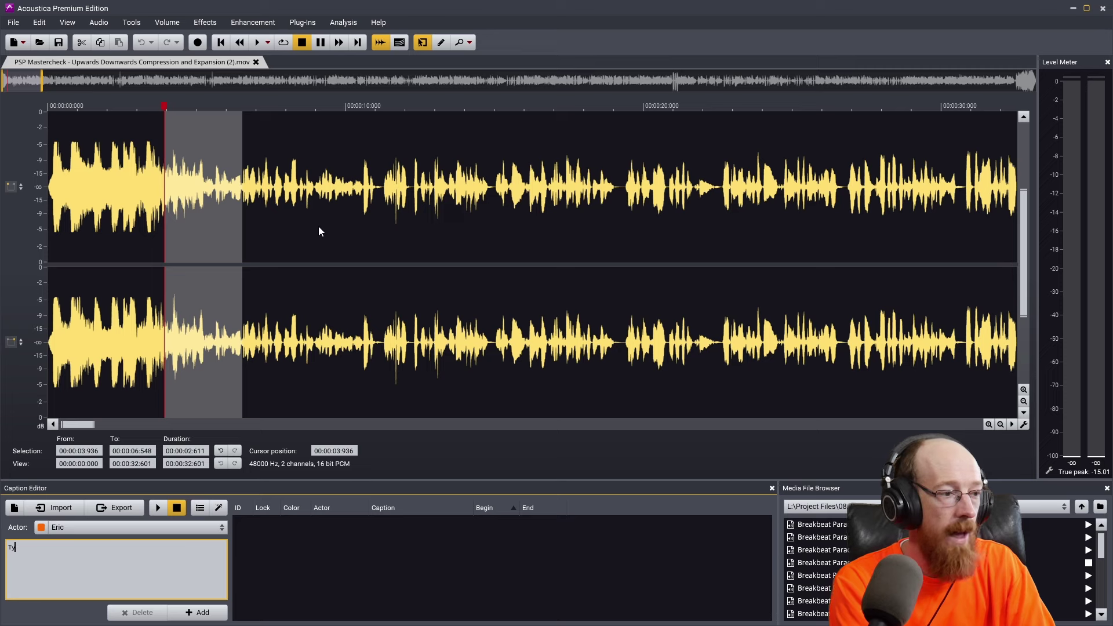
text(pe captiion)
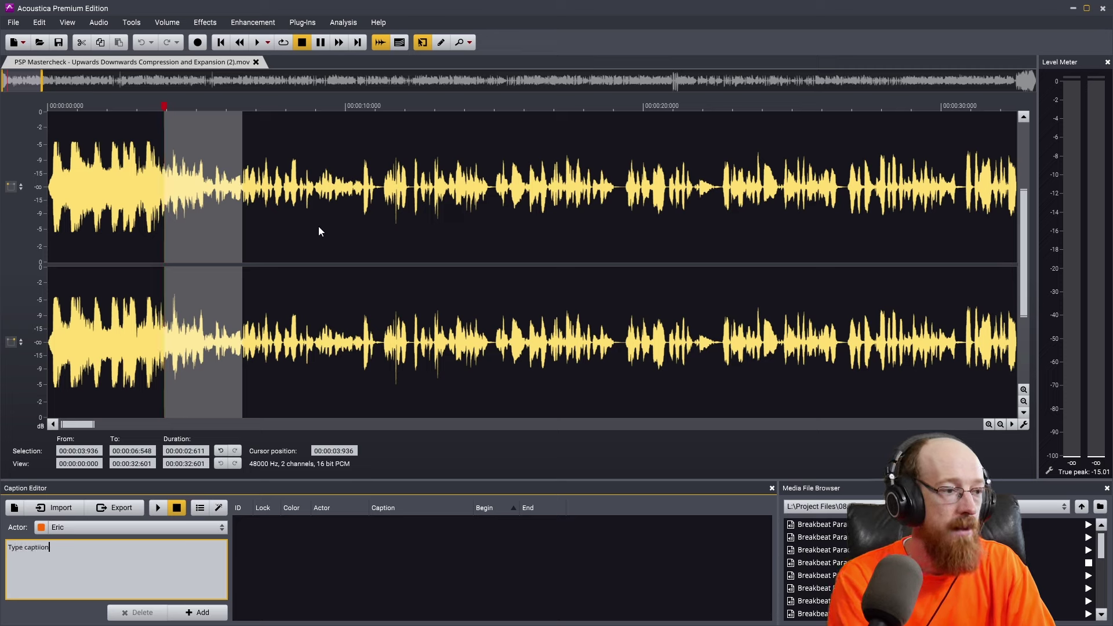
key(Return)
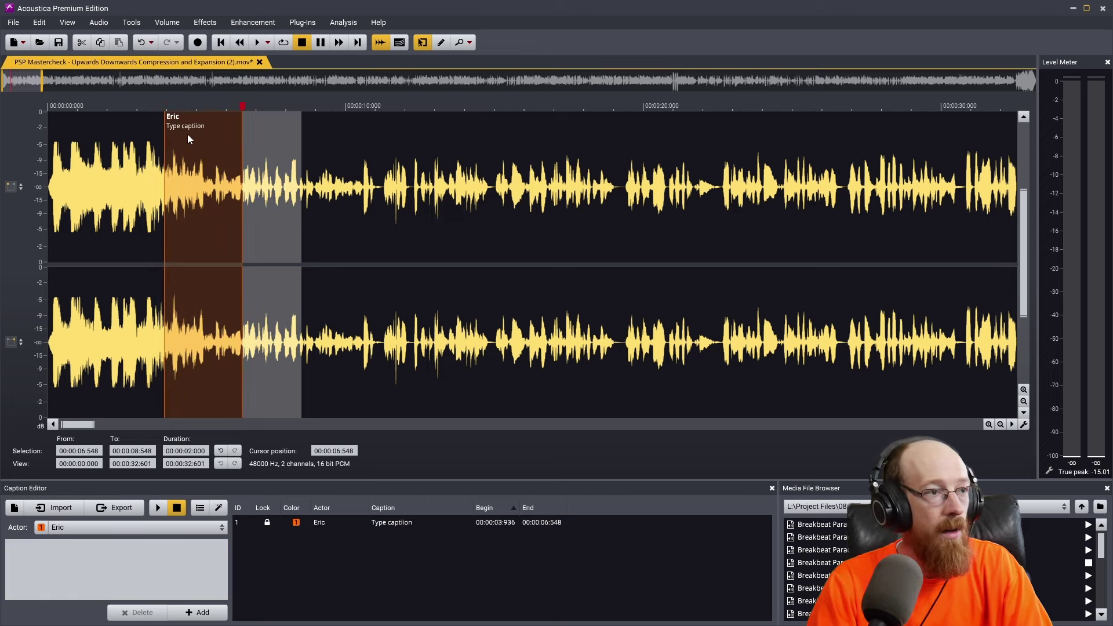
key(ctrl+z)
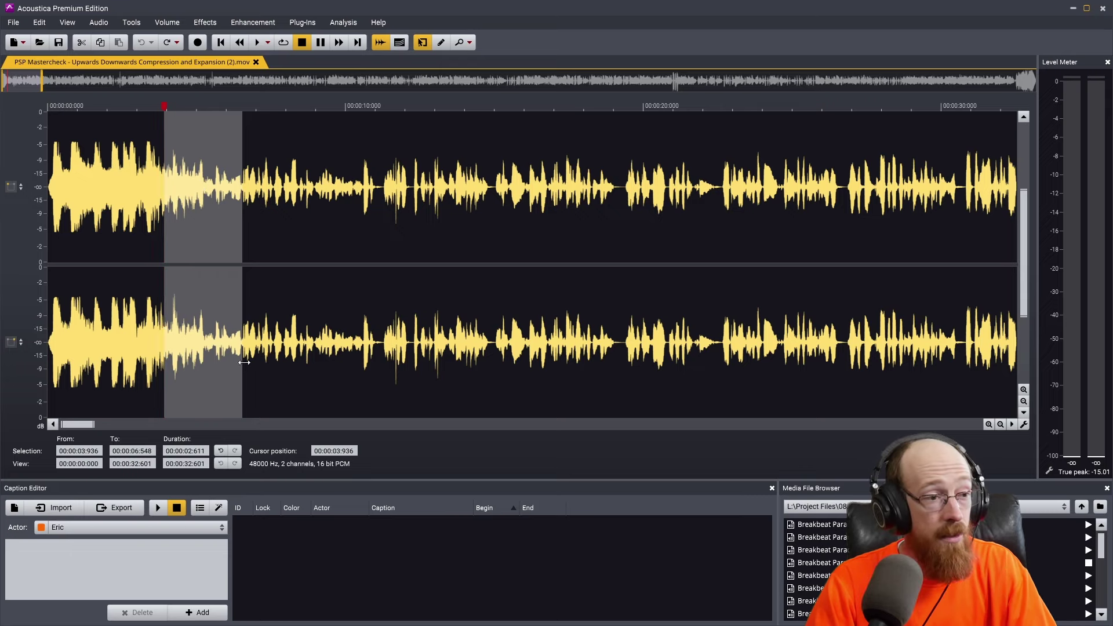
Auto-transcribe the 3.936–6.548 s selection into caption 1, then select the speech after 6.548 s
click(218, 508)
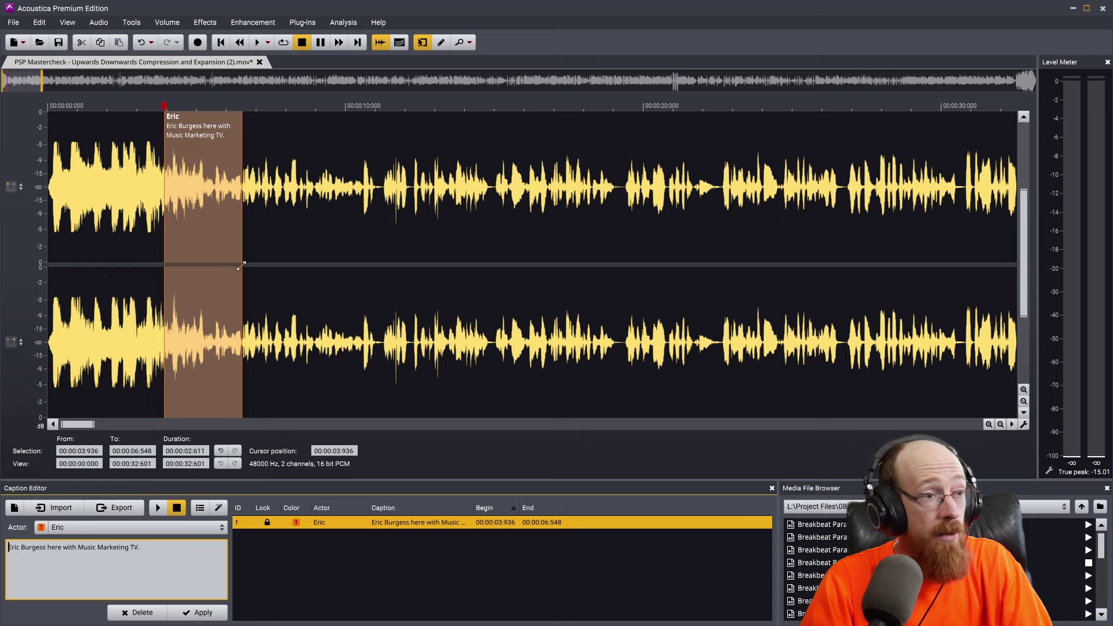
drag(244, 265, 384, 269)
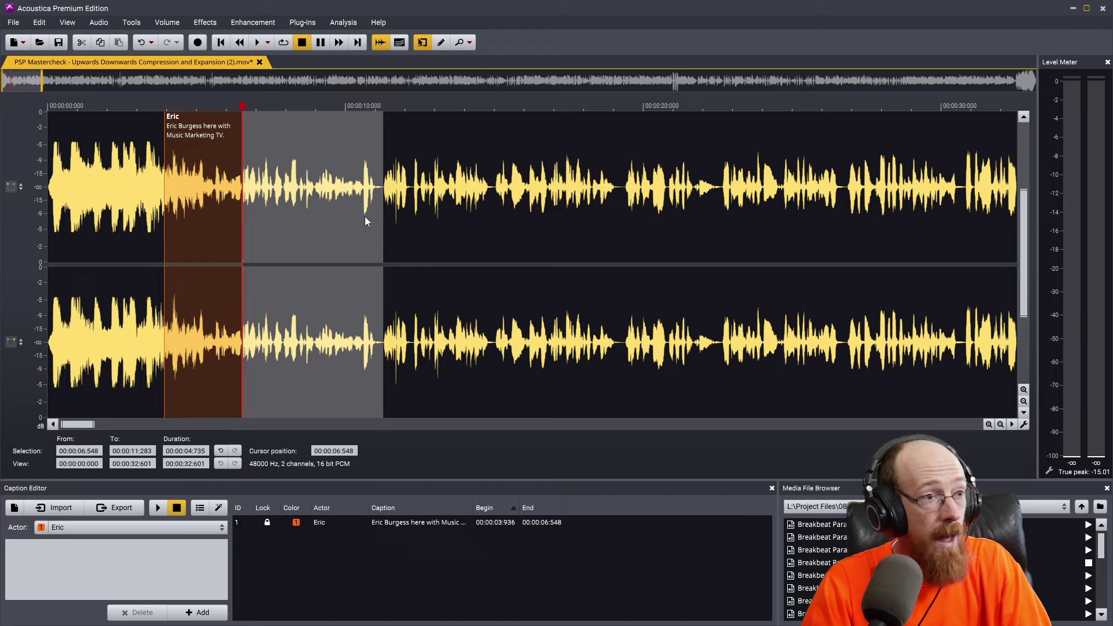
Trim the selection end to 8.944 s and auto-transcribe it as caption 2
key(space)
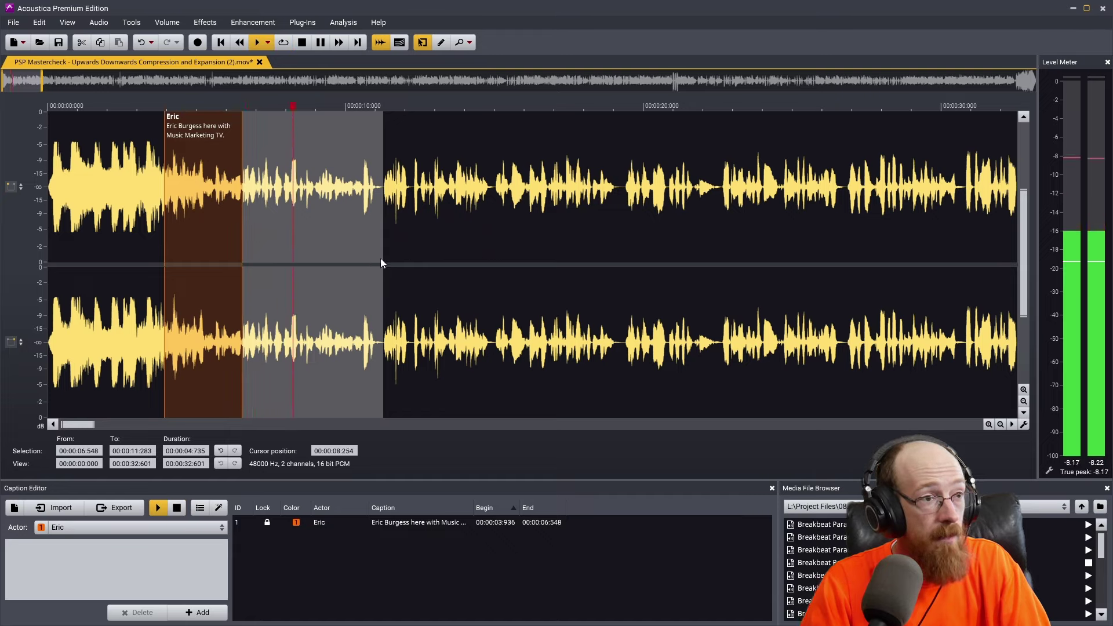
key(space)
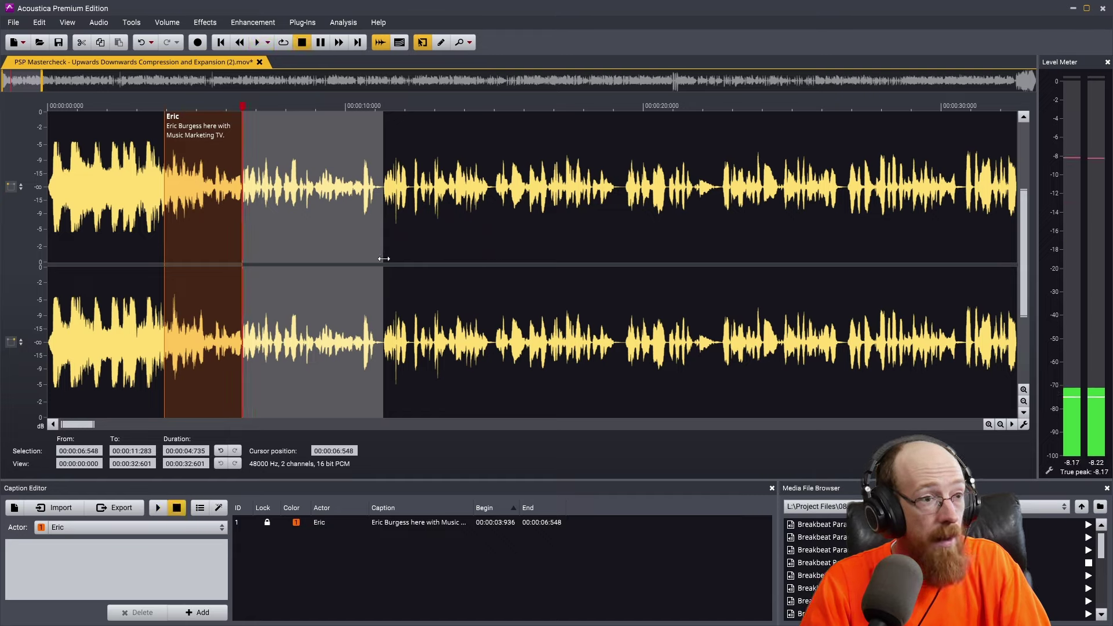
drag(382, 260, 314, 261)
click(218, 508)
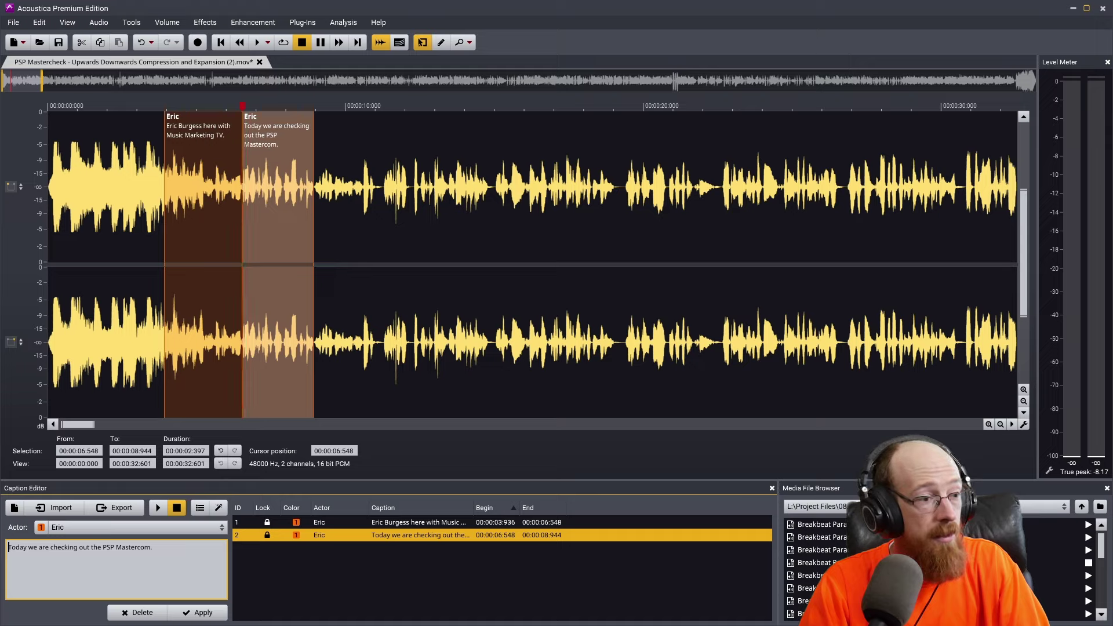
Correct 'Mastercom.' to 'Master Comp.' in caption 2's text and apply the change
key(End)
key(ctrl+shift+Left)
text(Mas)
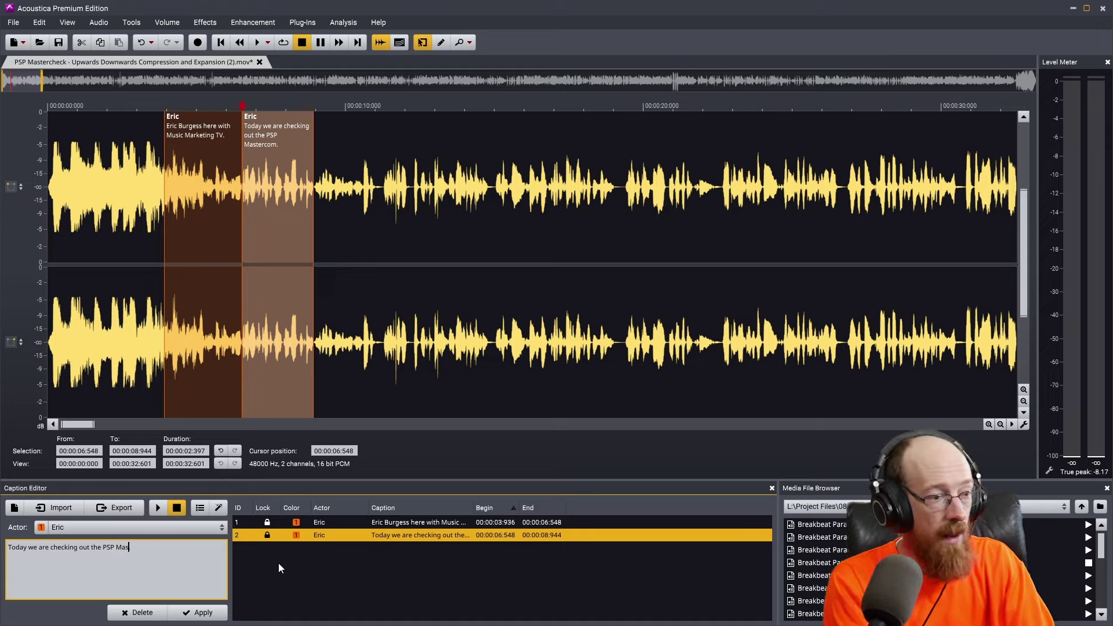
text(ter Comp.)
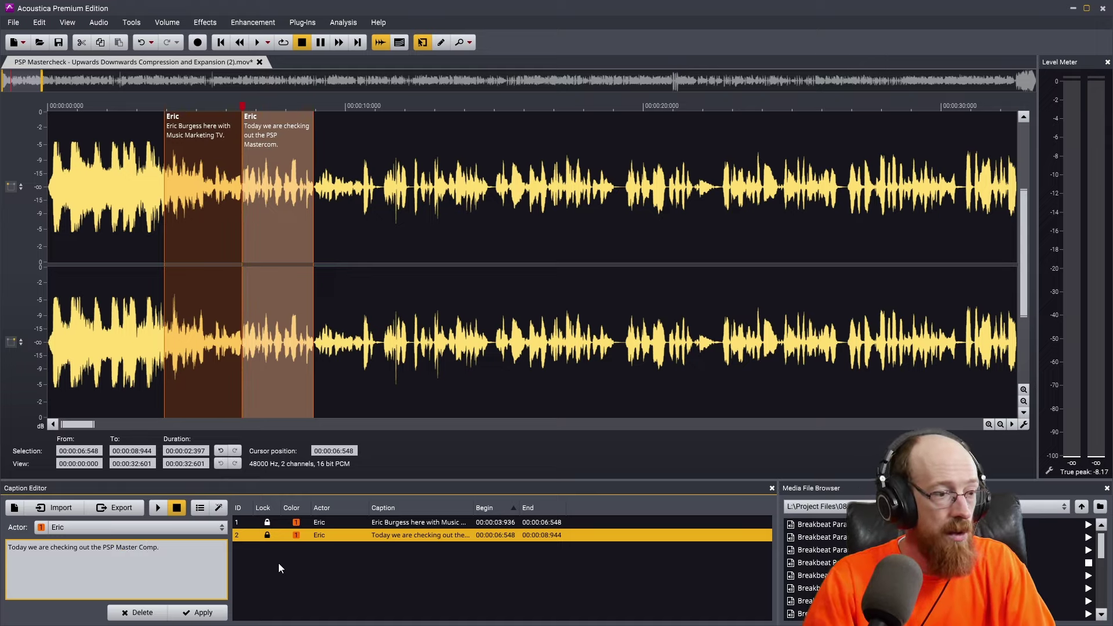
key(BackSpace)
text(.)
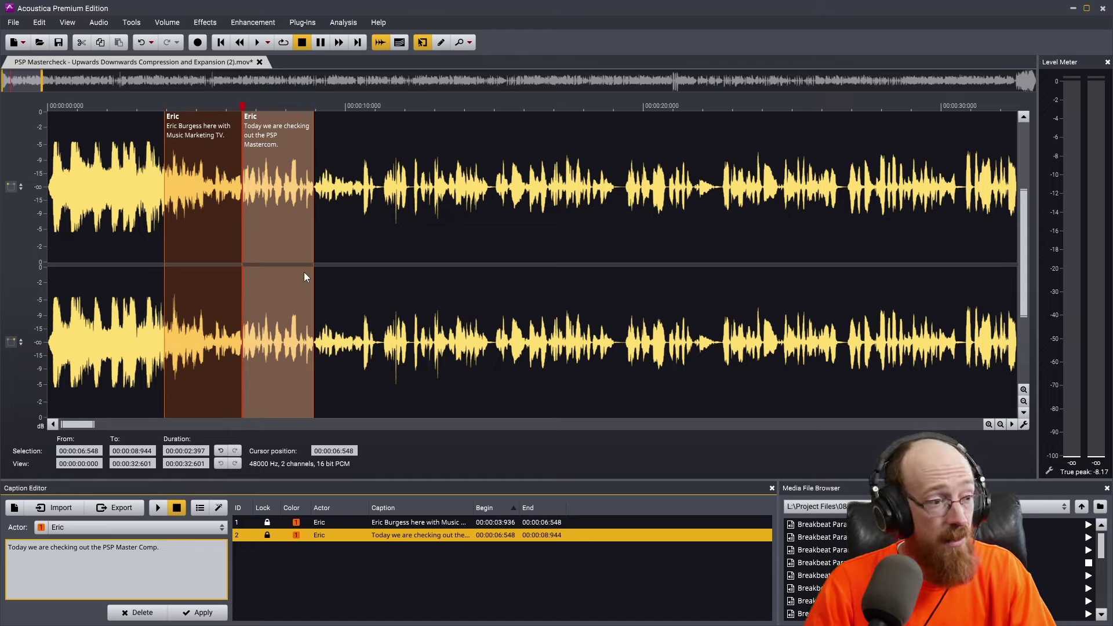
text(.)
click(200, 618)
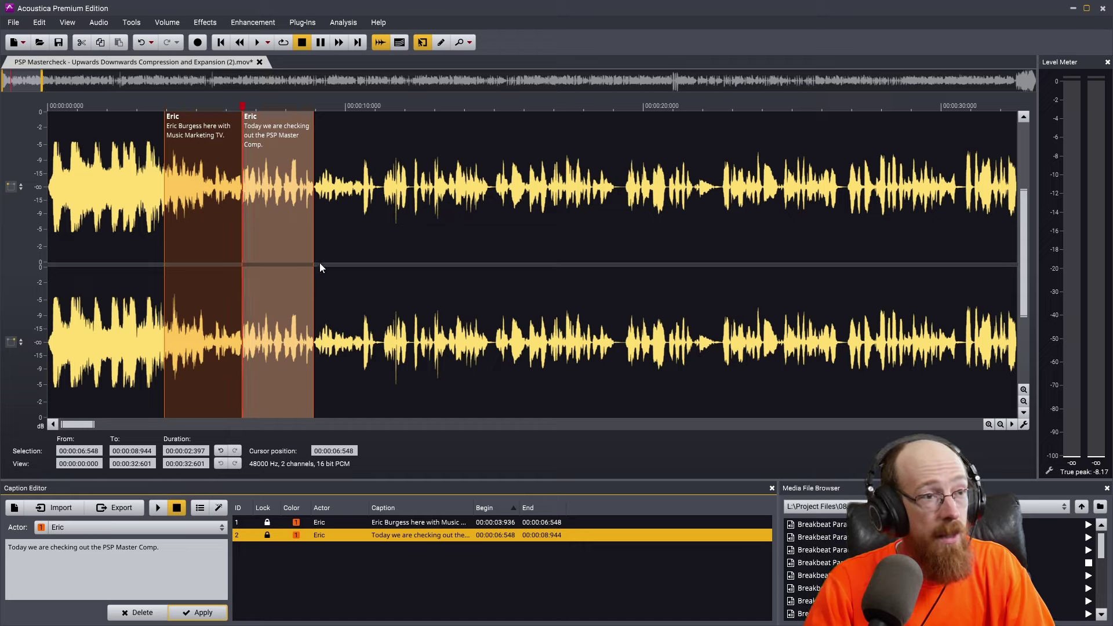
click(158, 530)
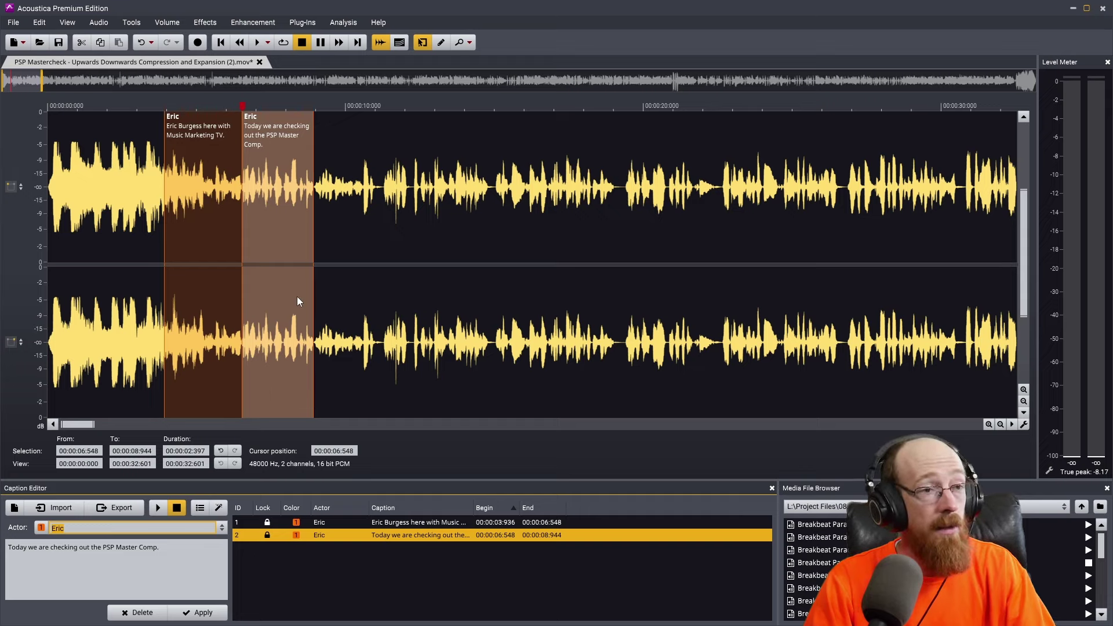
click(201, 509)
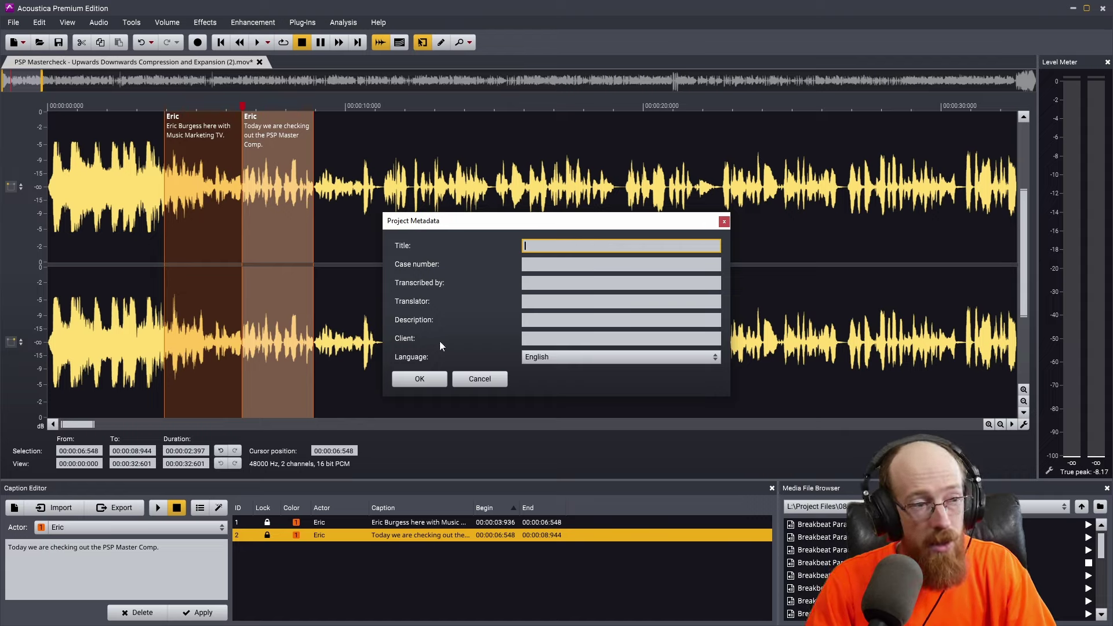
click(572, 357)
click(485, 340)
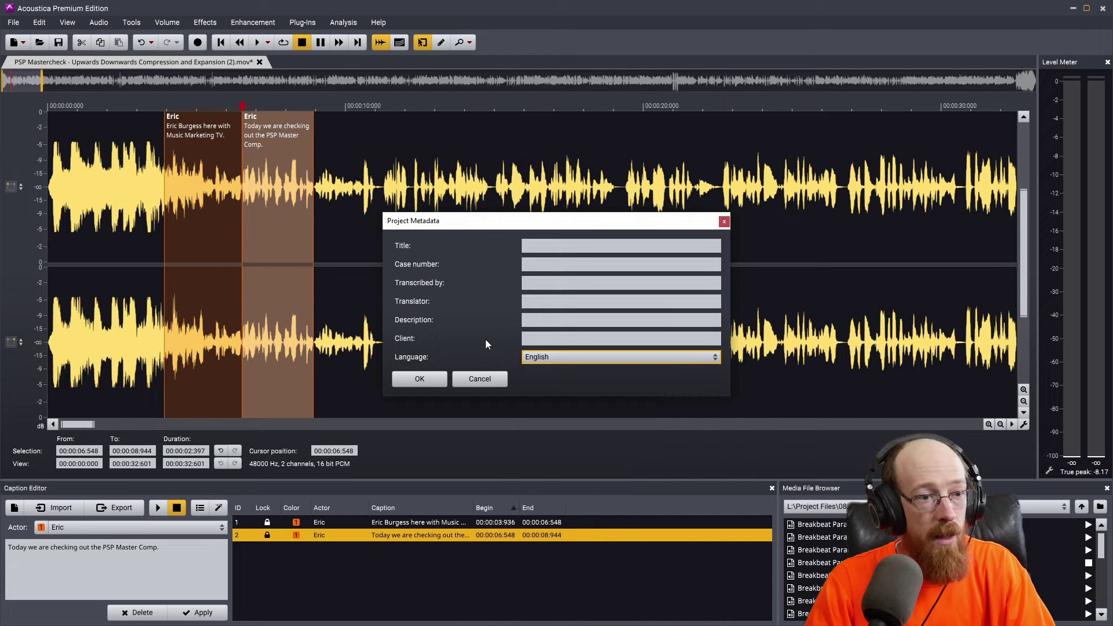
click(420, 380)
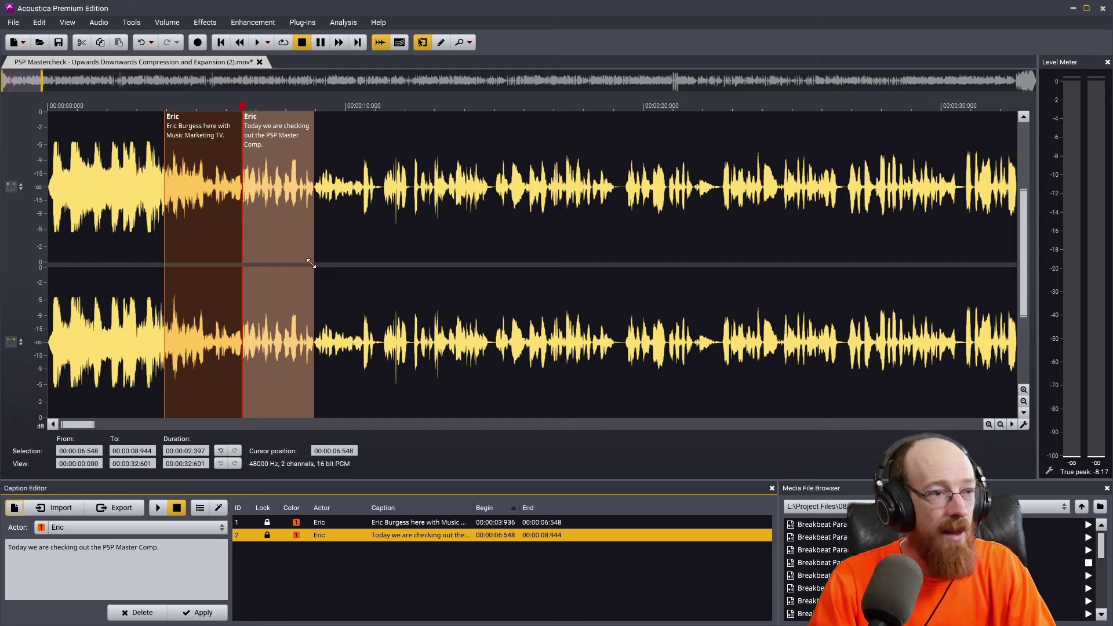
drag(310, 263, 350, 261)
drag(360, 261, 364, 262)
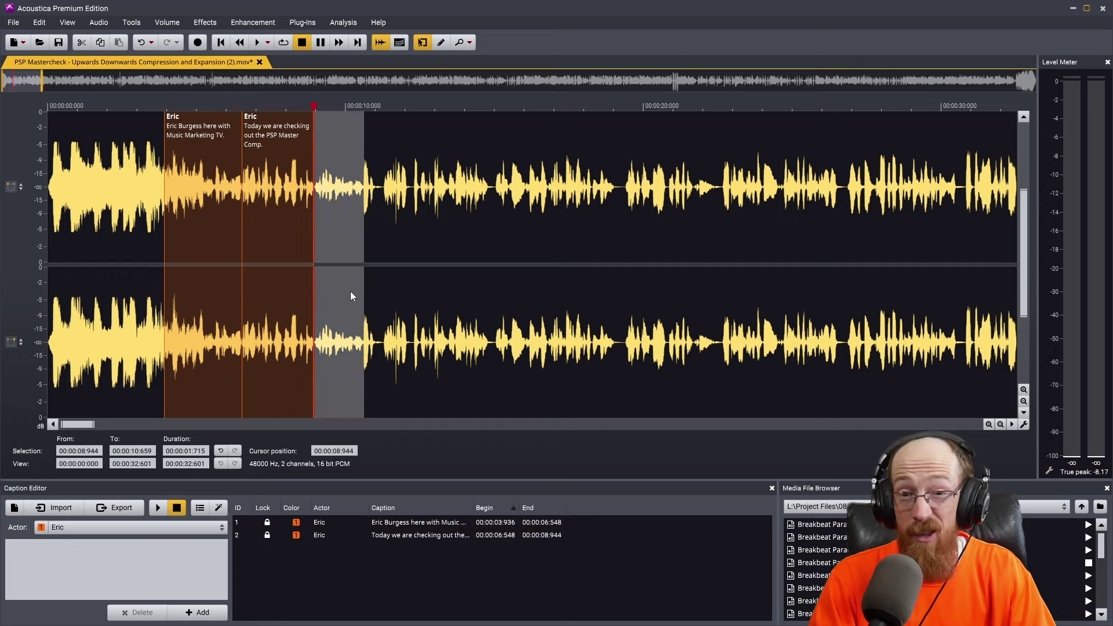
click(339, 262)
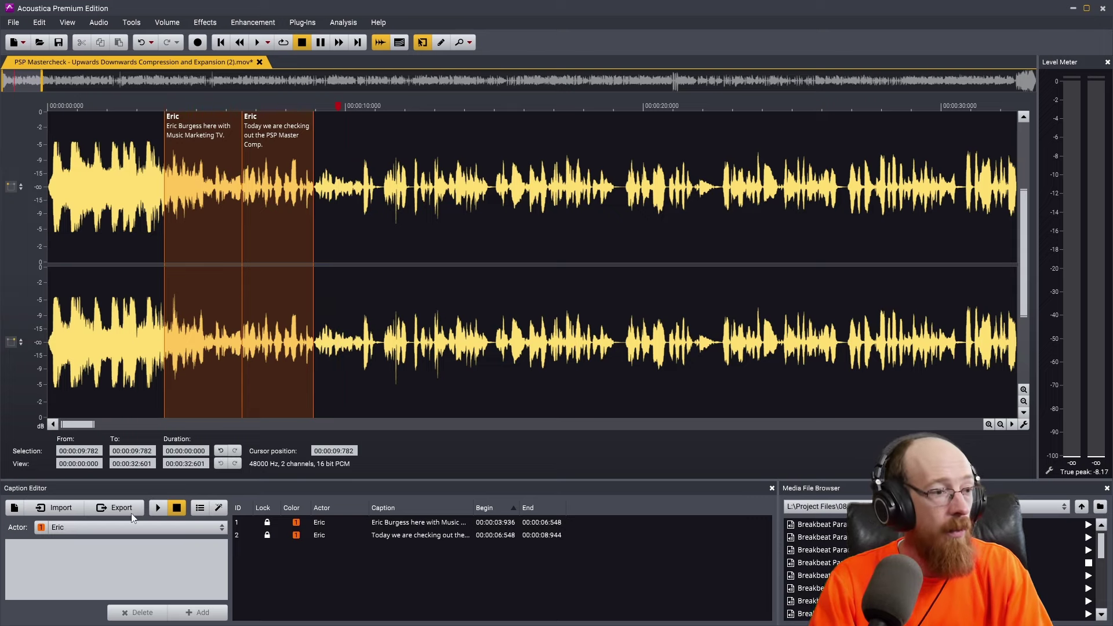
click(104, 510)
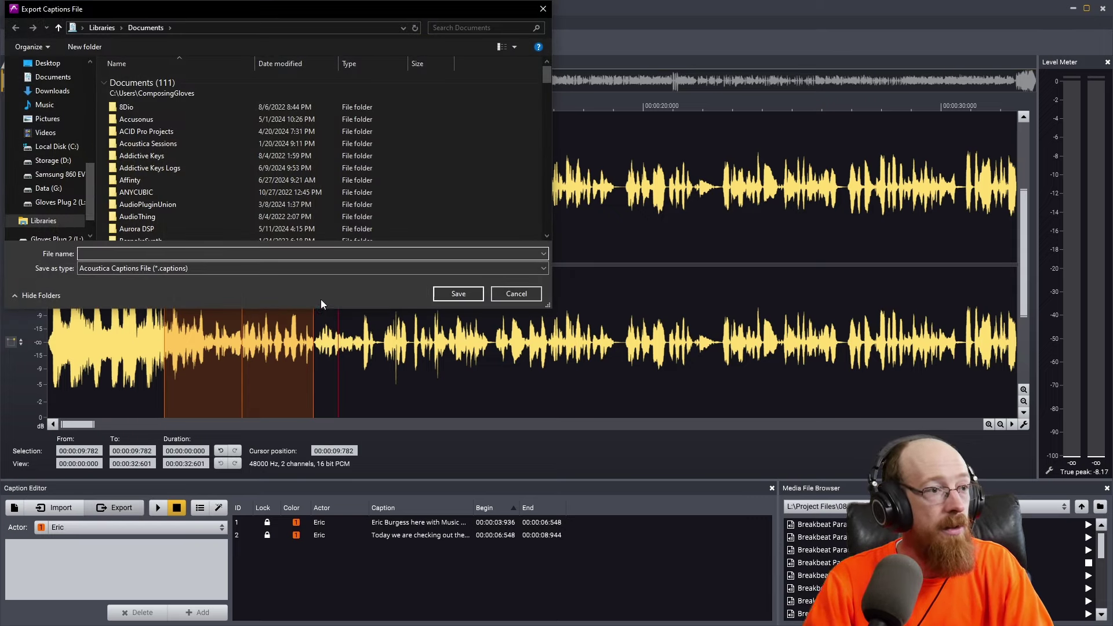
click(289, 268)
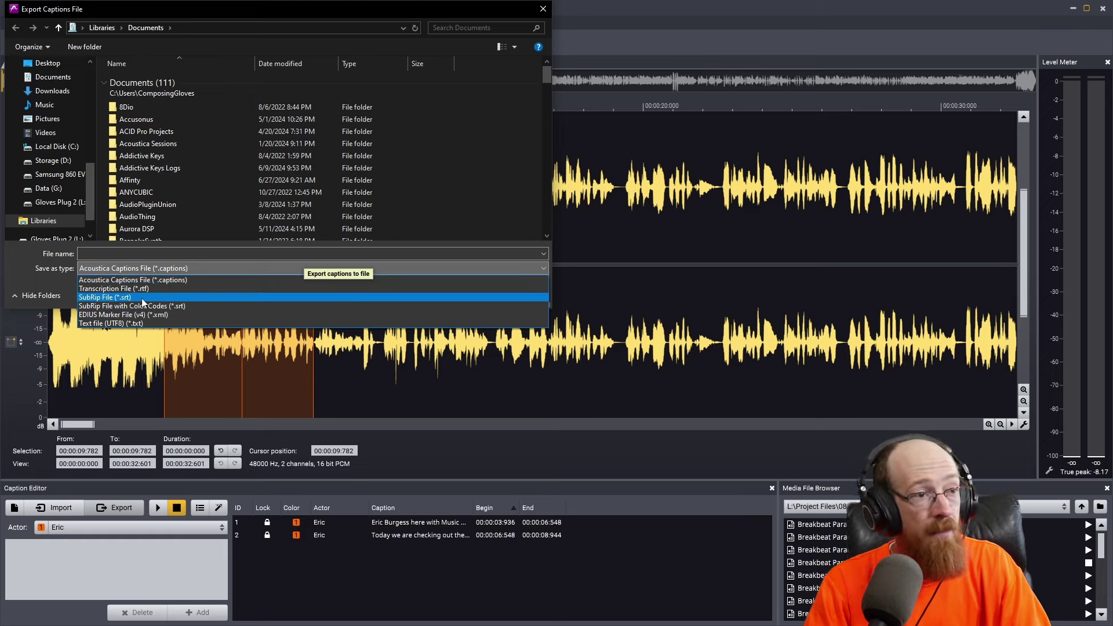
click(276, 271)
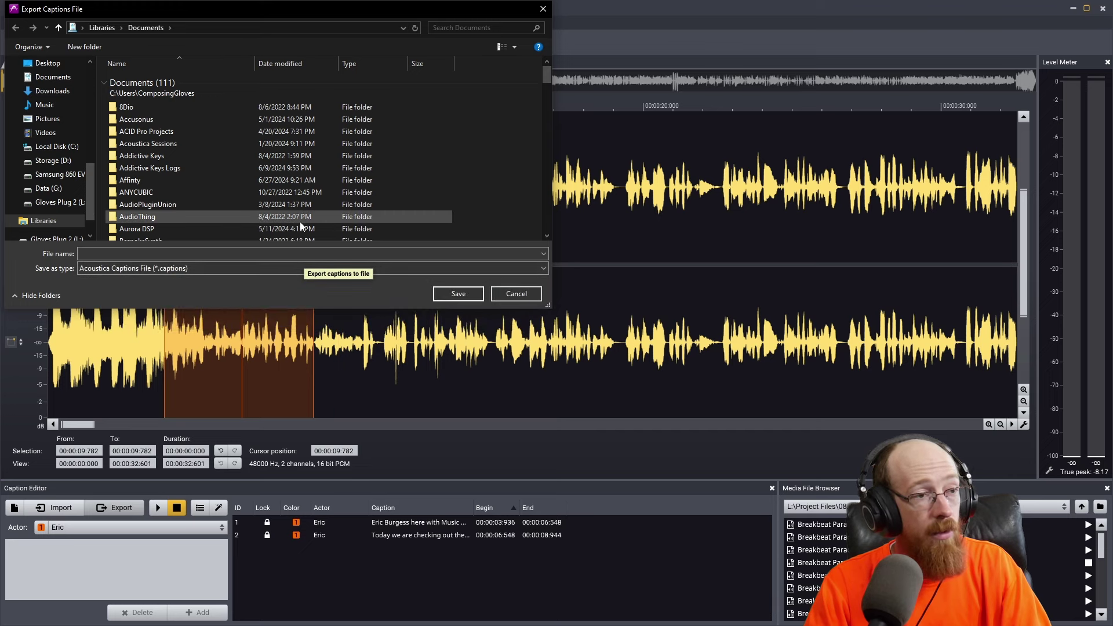
click(526, 295)
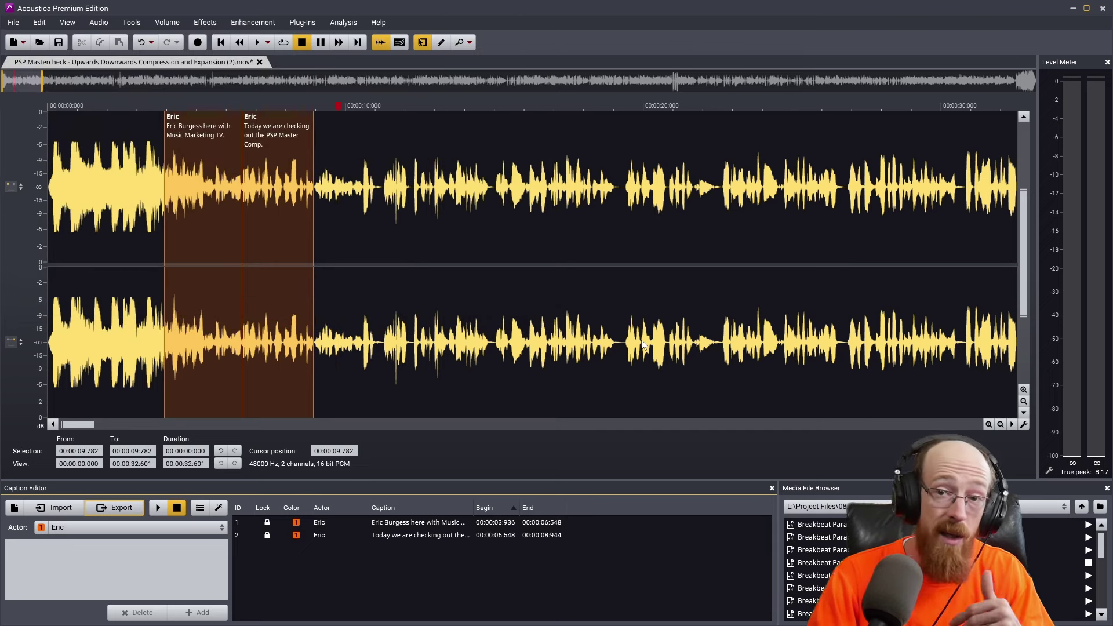